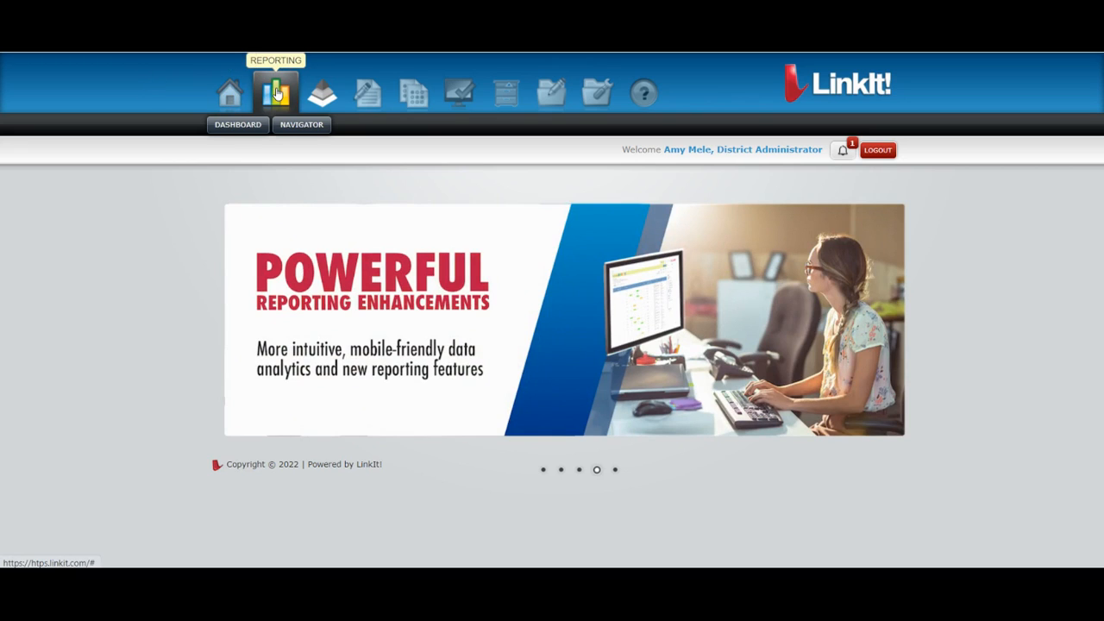
# - Open the reporting dashboard and view the teacher's Literacy: Writing 2 4LW (2022-23 FY) class
pyautogui.click(246, 128)
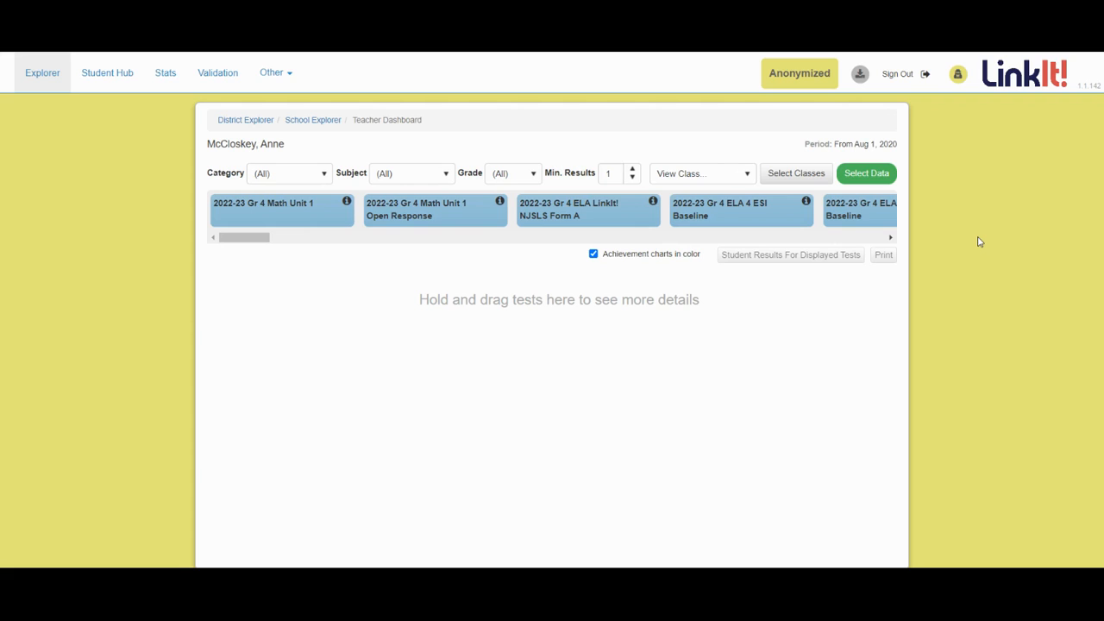
pyautogui.click(738, 179)
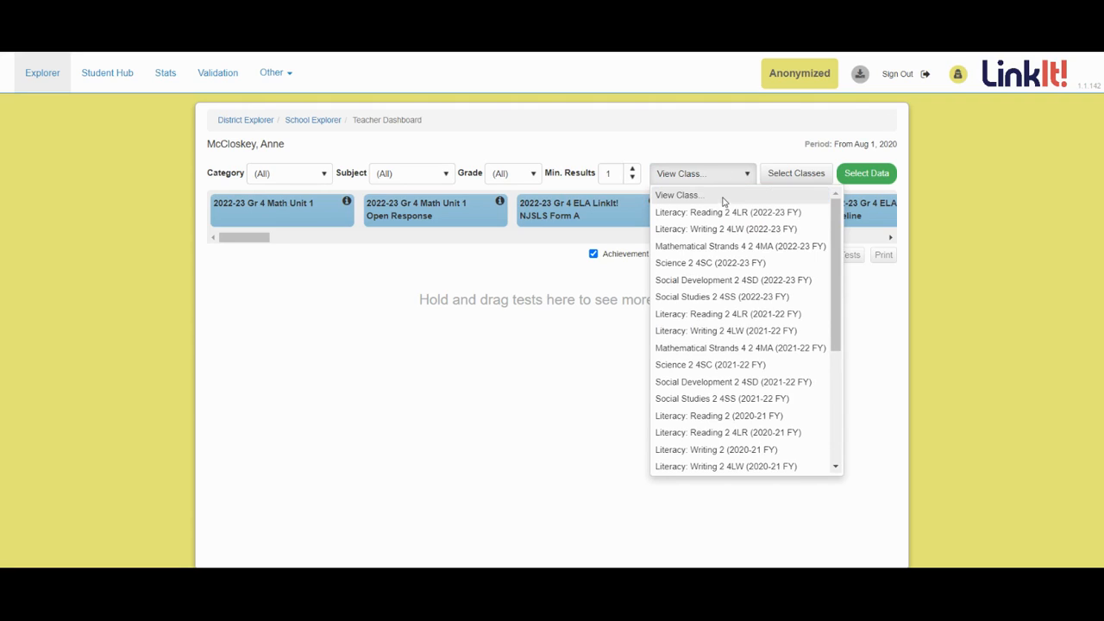
pyautogui.click(716, 230)
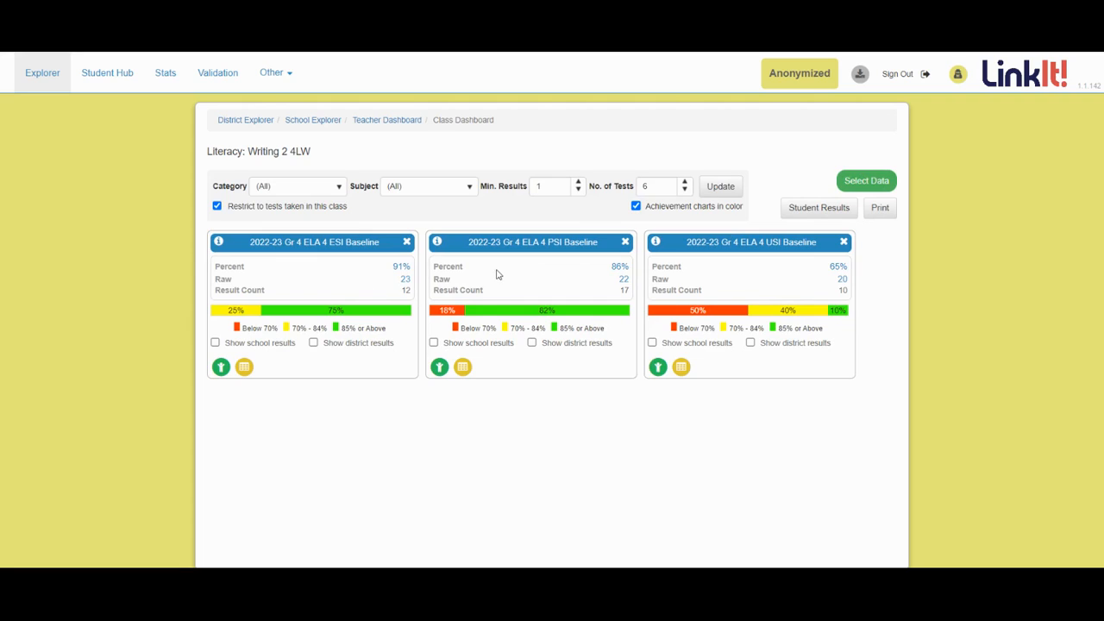
# - Open the data selection for this class and search the tests for "njsls"
pyautogui.click(864, 186)
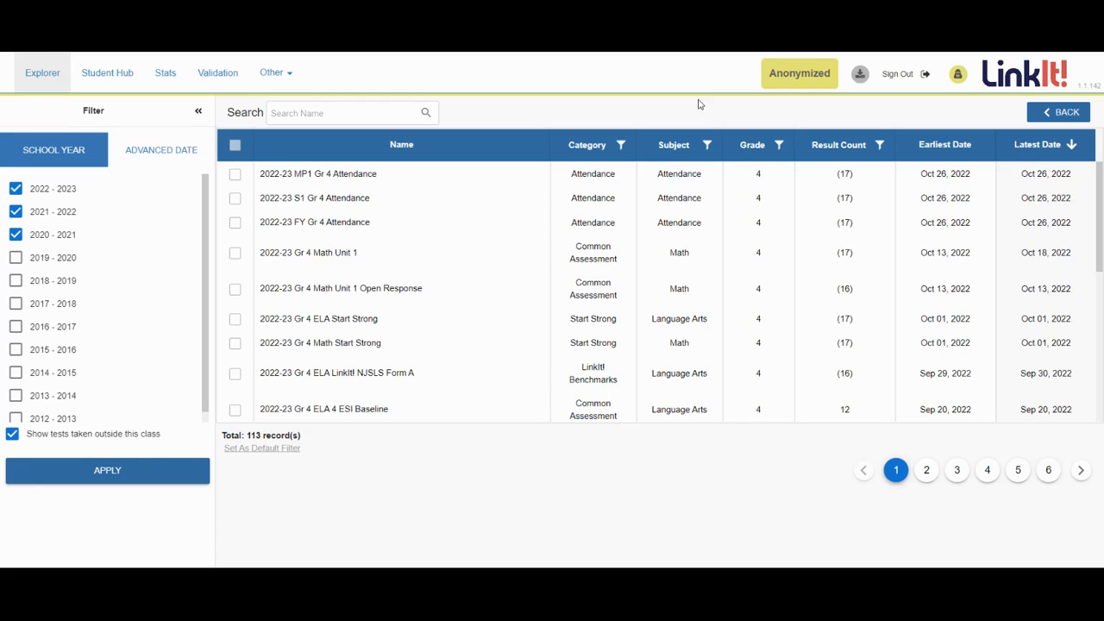
pyautogui.click(300, 112)
pyautogui.write('njsls')
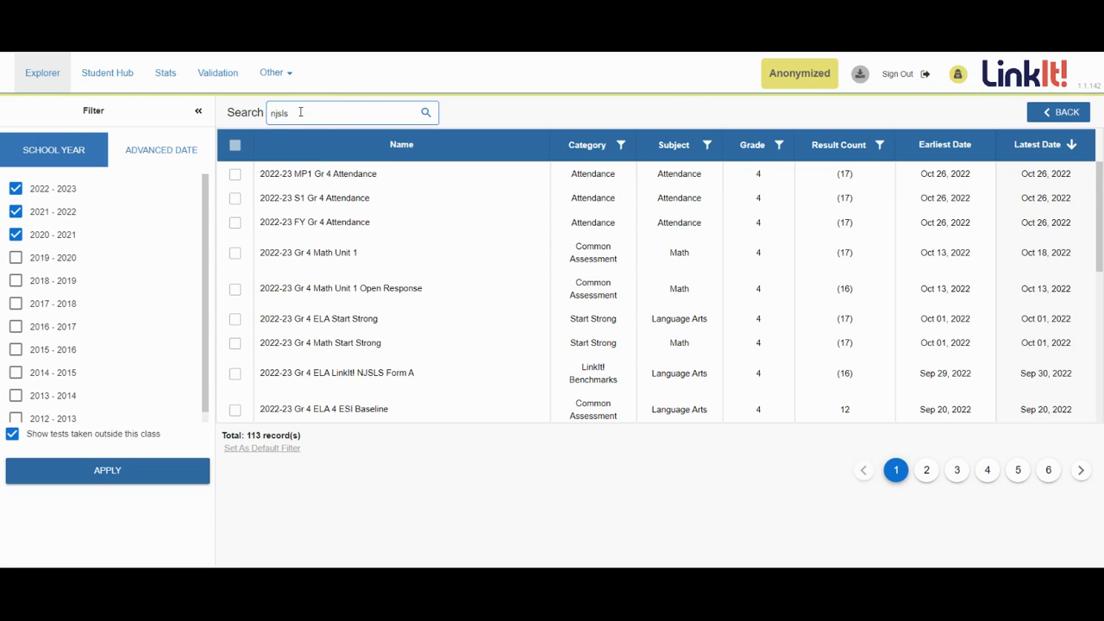
pyautogui.press('Return')
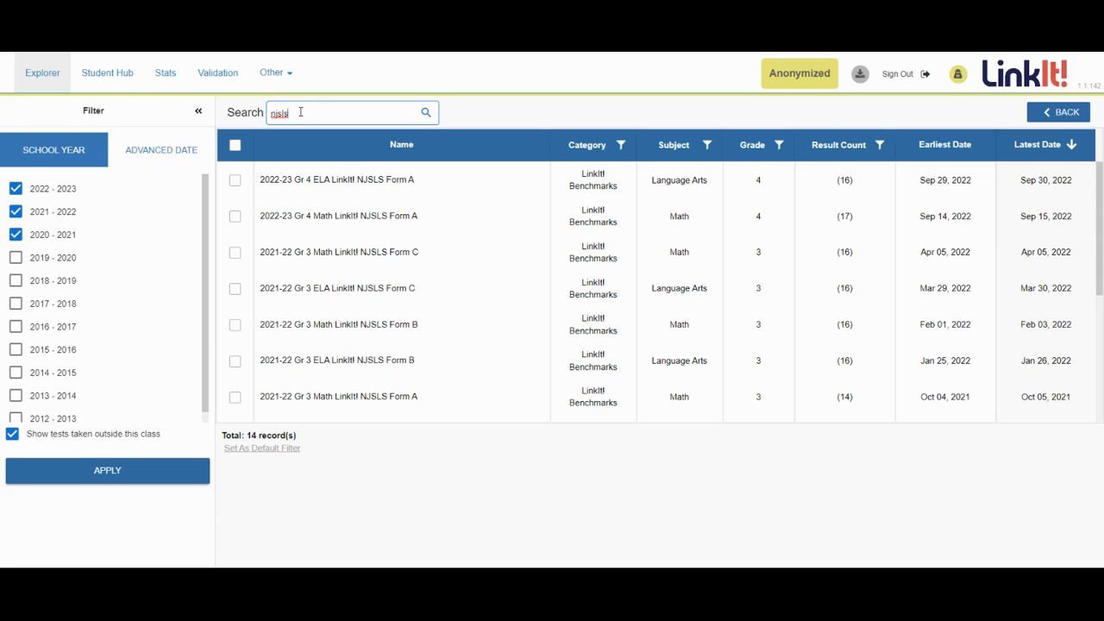
# - Select the 2021-22 Gr 3 ELA LinkIt! NJSLS Form C and Form B tests and open their combined student results
pyautogui.click(236, 289)
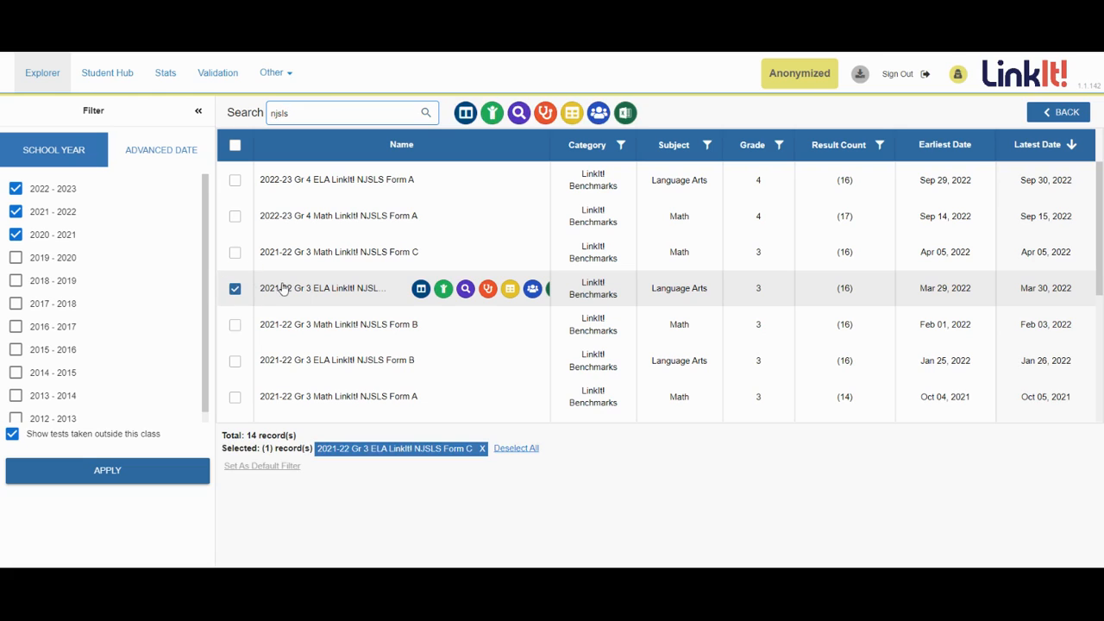
pyautogui.click(234, 361)
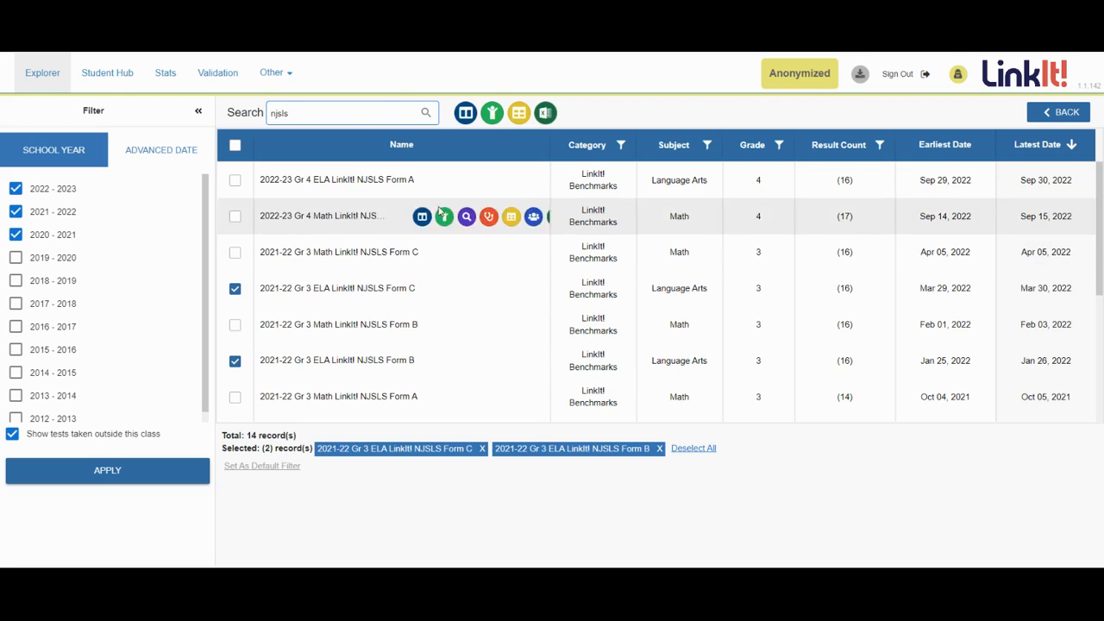
pyautogui.click(493, 113)
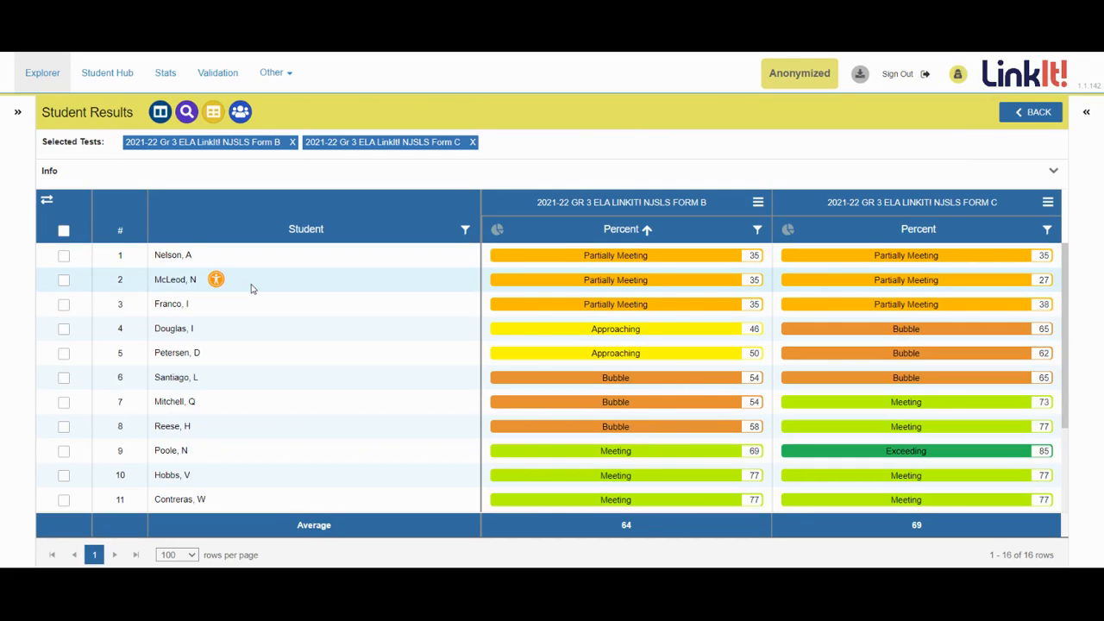
# - Examine the results filter and its list of available classes, leaving the class selection as it is
pyautogui.click(18, 113)
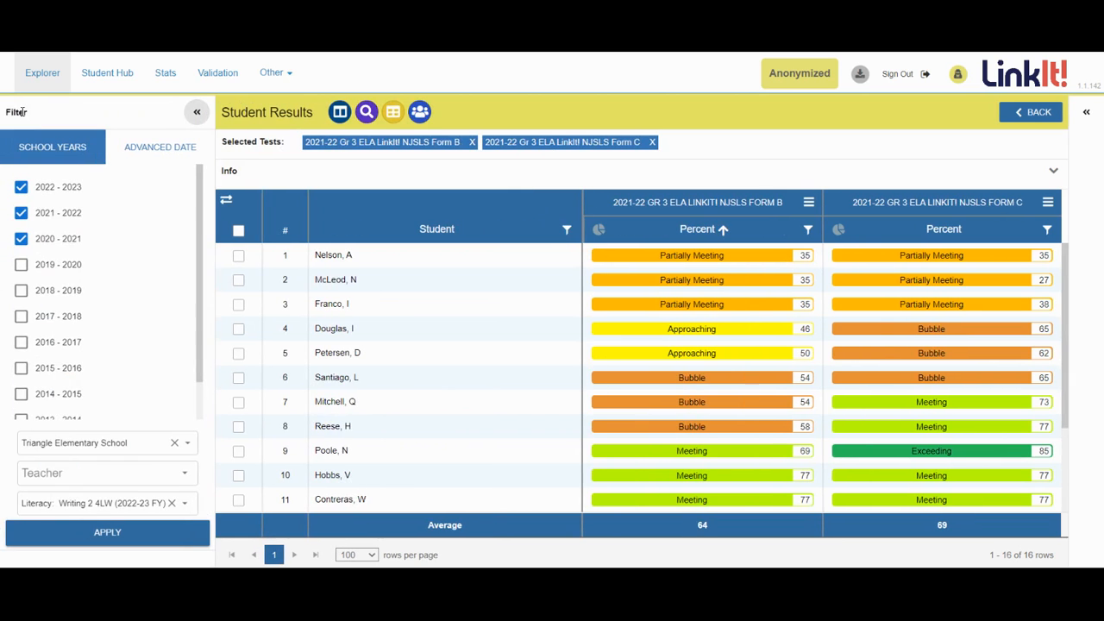
pyautogui.click(184, 504)
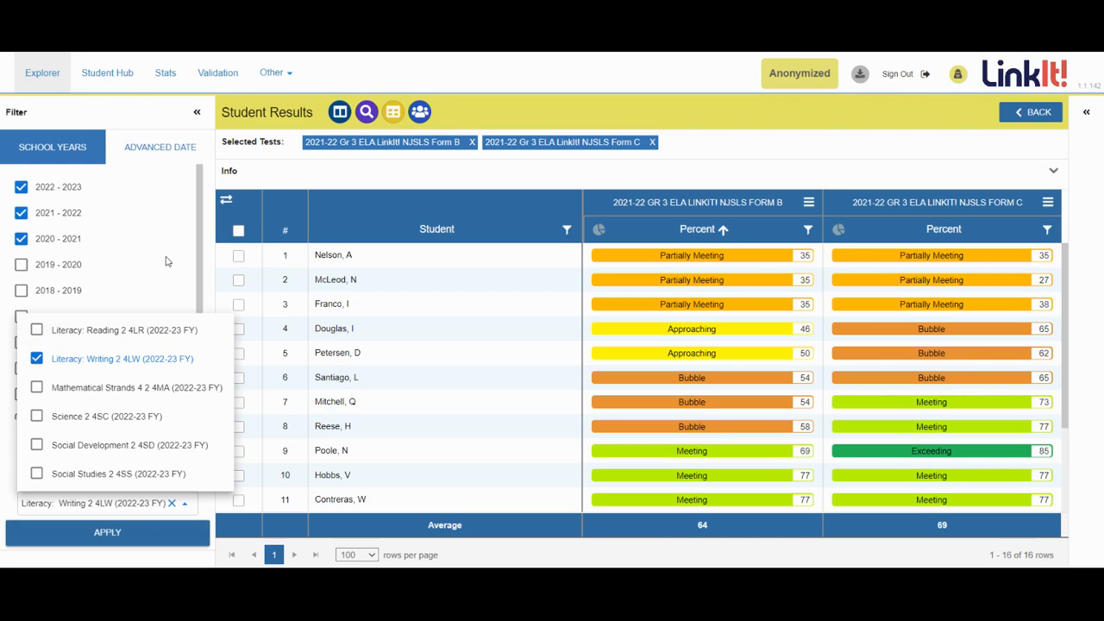
pyautogui.click(196, 112)
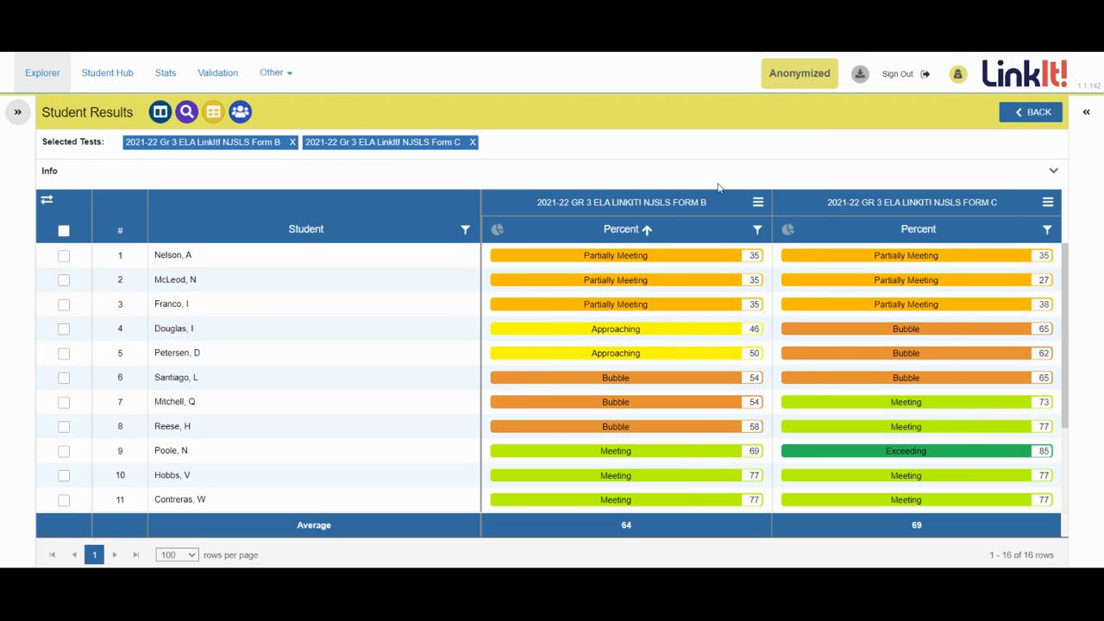
# - Add the Raw overall score to the results of all selected tests
pyautogui.click(758, 205)
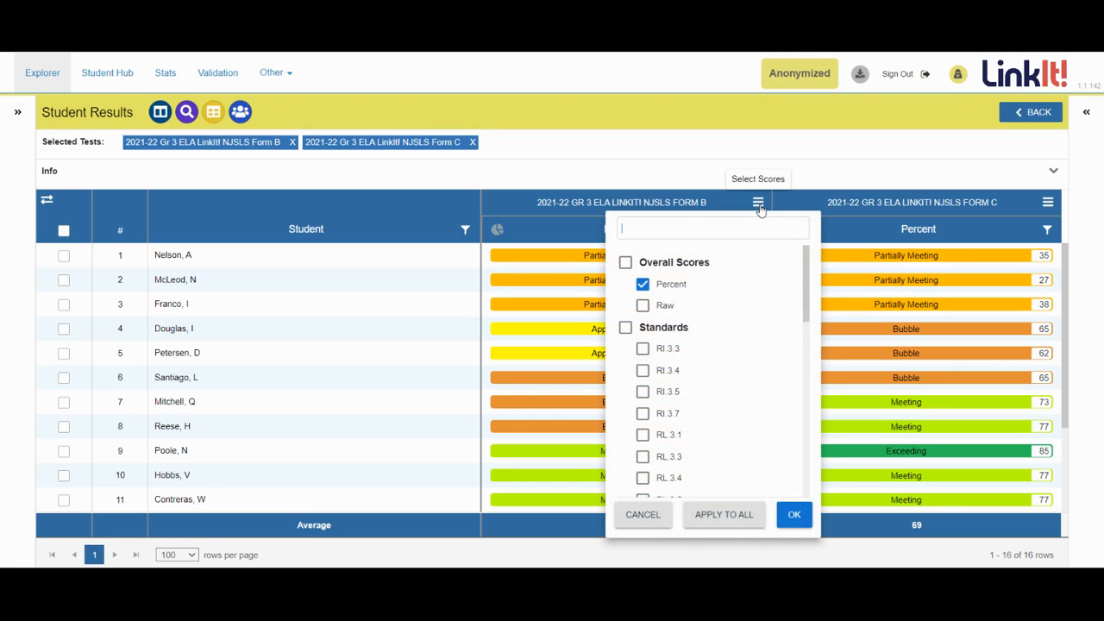
pyautogui.click(642, 308)
pyautogui.click(723, 515)
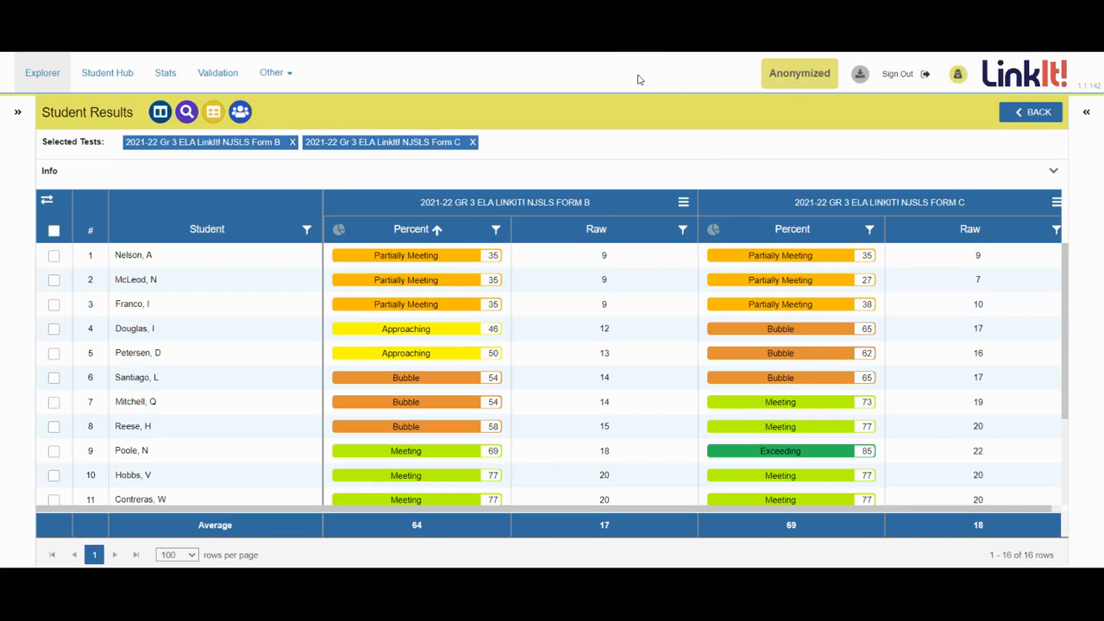
# - Remove the Raw overall score from all selected tests, keeping only Percent
pyautogui.click(684, 204)
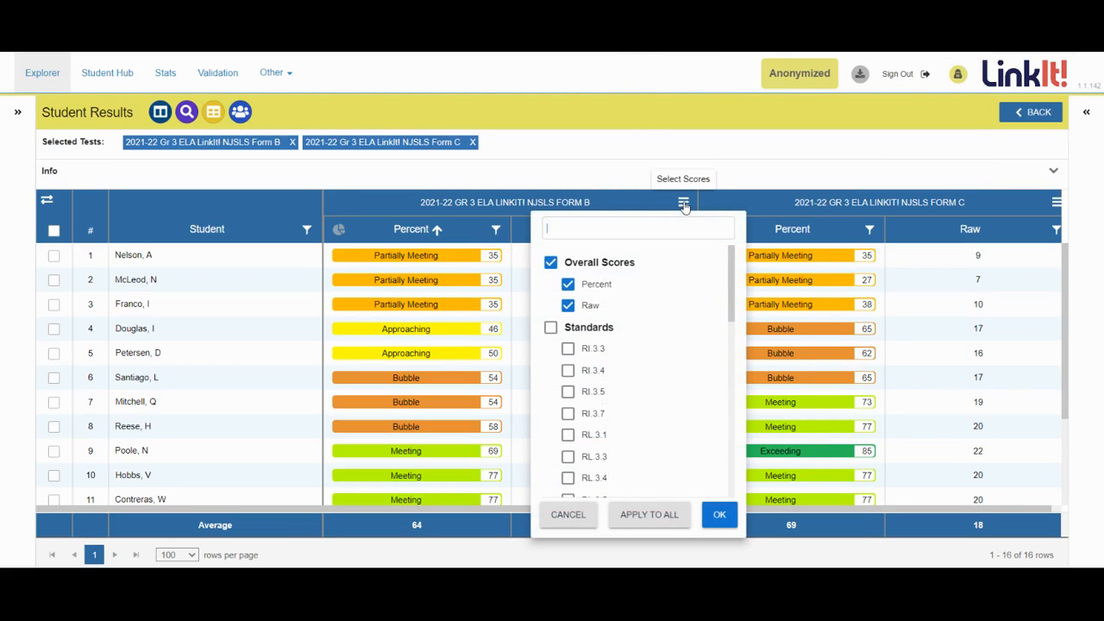
pyautogui.click(568, 306)
pyautogui.click(636, 514)
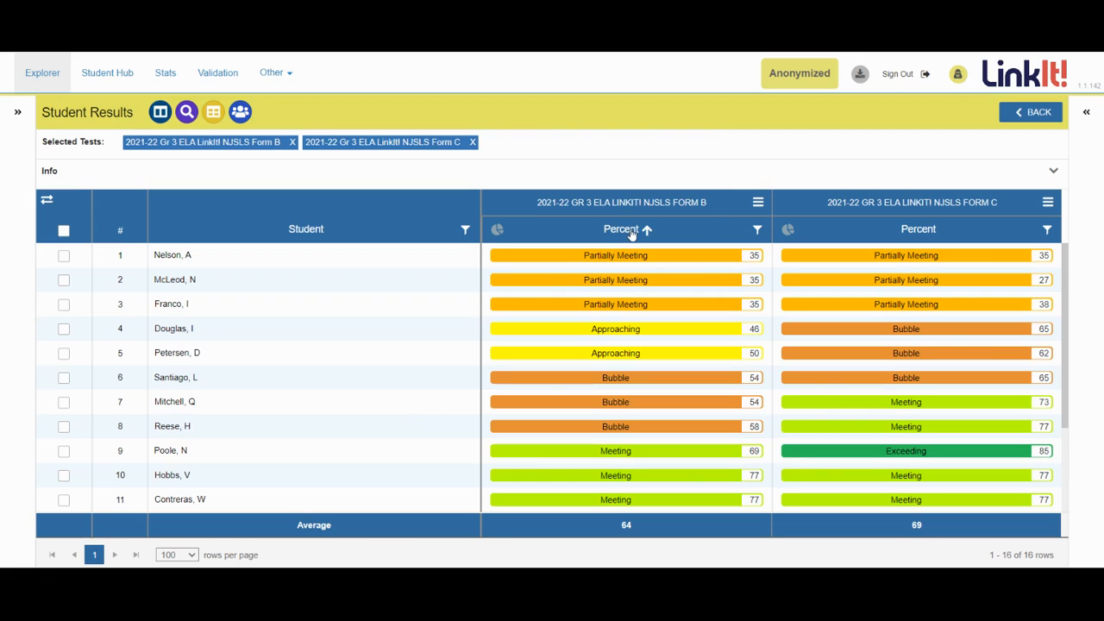
# - Toggle the sort order of the Form B Percent column back and forth, ending in ascending order
pyautogui.click(630, 232)
pyautogui.click(631, 231)
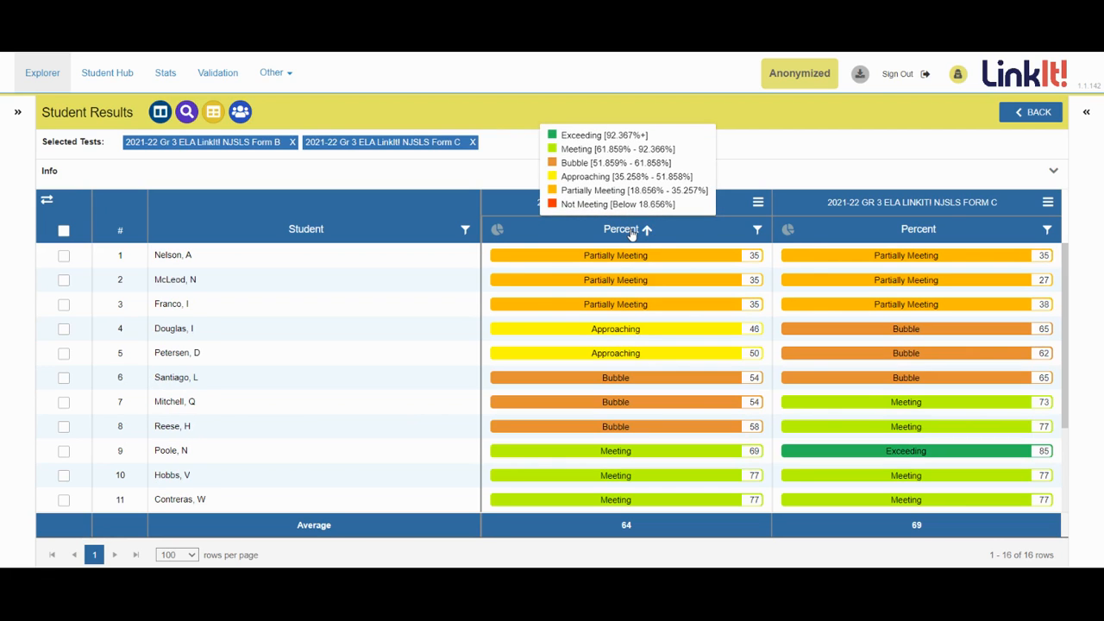
pyautogui.click(631, 231)
pyautogui.click(630, 231)
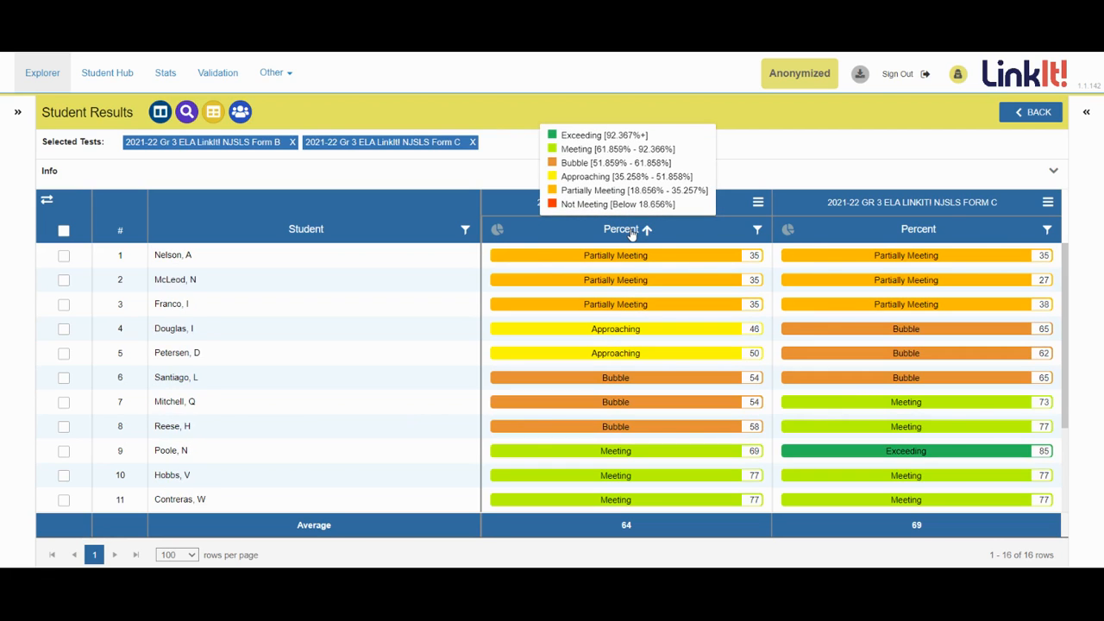
# - Add the RI.3.3 standard score alongside Percent for all selected tests
pyautogui.click(758, 204)
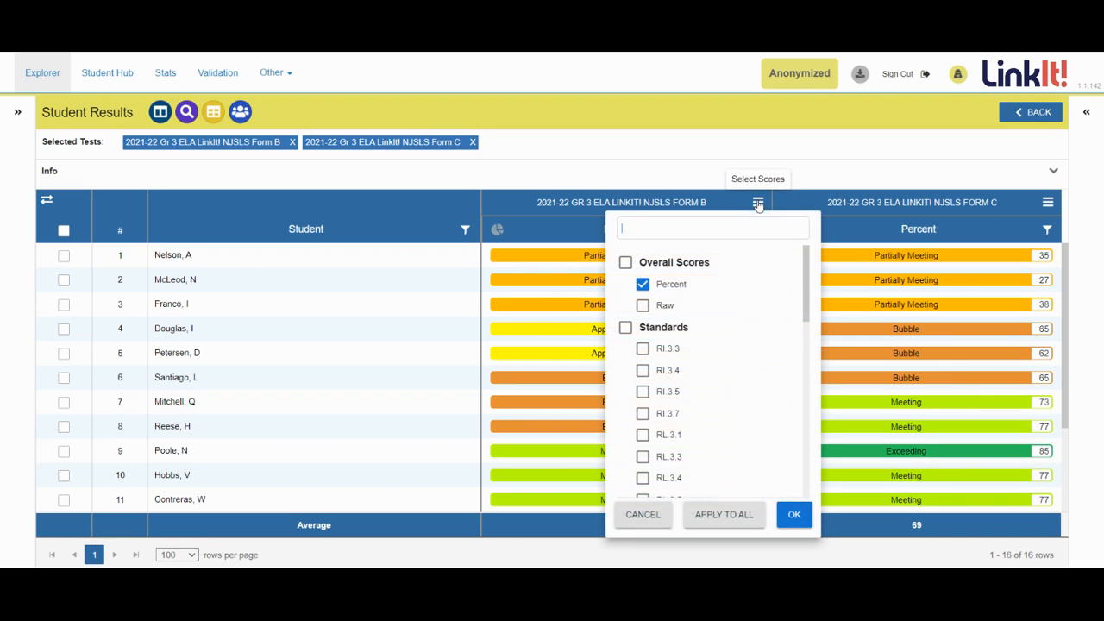
pyautogui.click(642, 349)
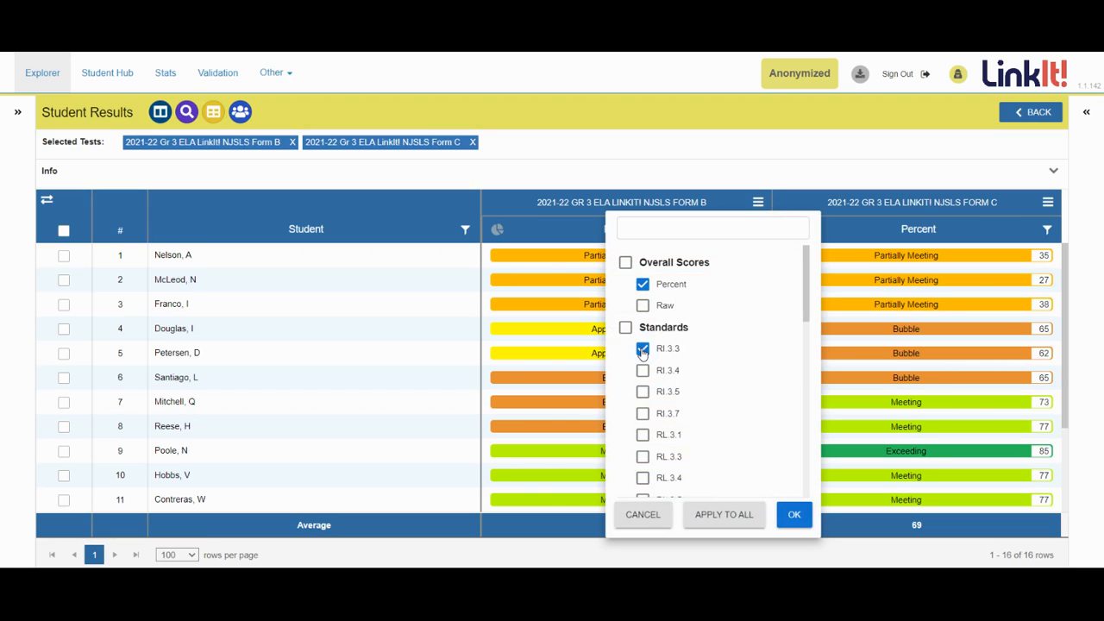
pyautogui.click(712, 514)
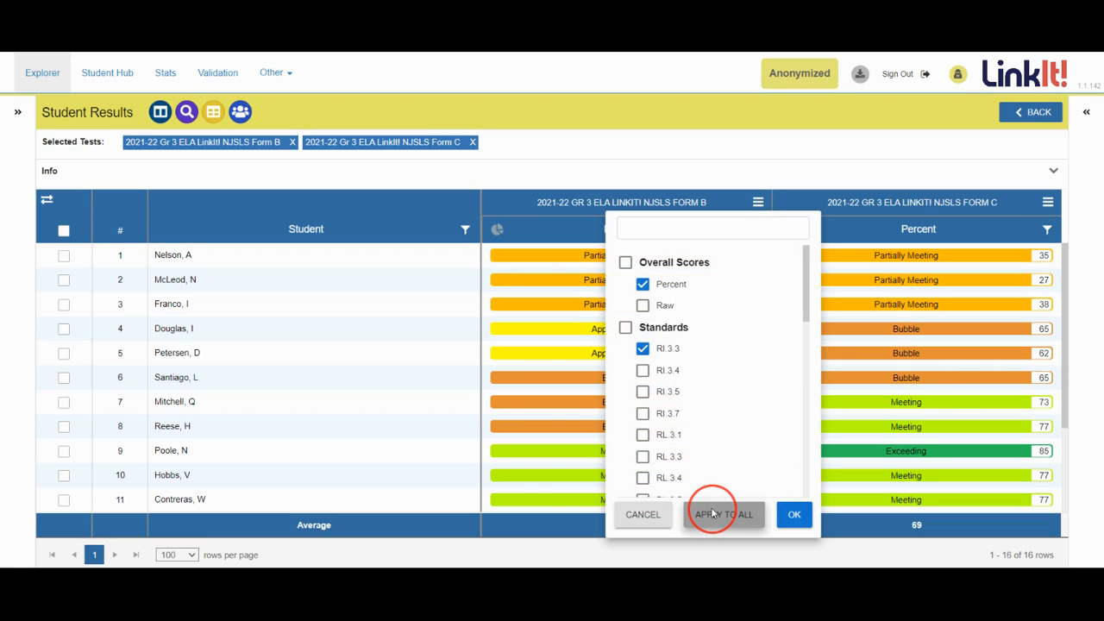
# - Sort the student results by Form B's RI.3.3 (%) column in descending order
pyautogui.moveTo(677, 242)
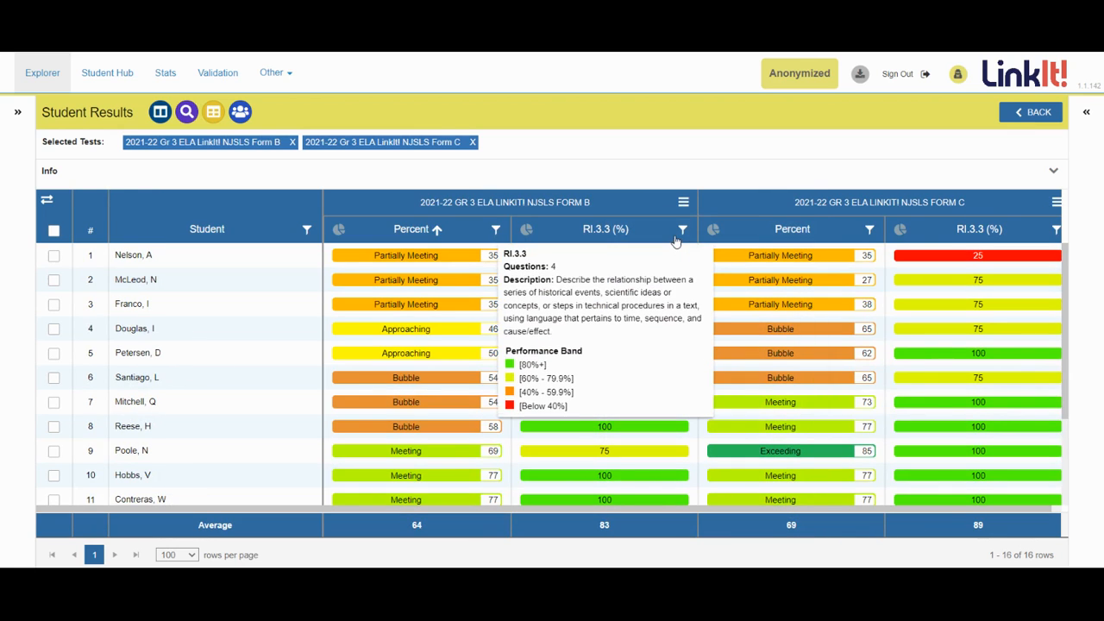
pyautogui.click(607, 230)
pyautogui.click(608, 229)
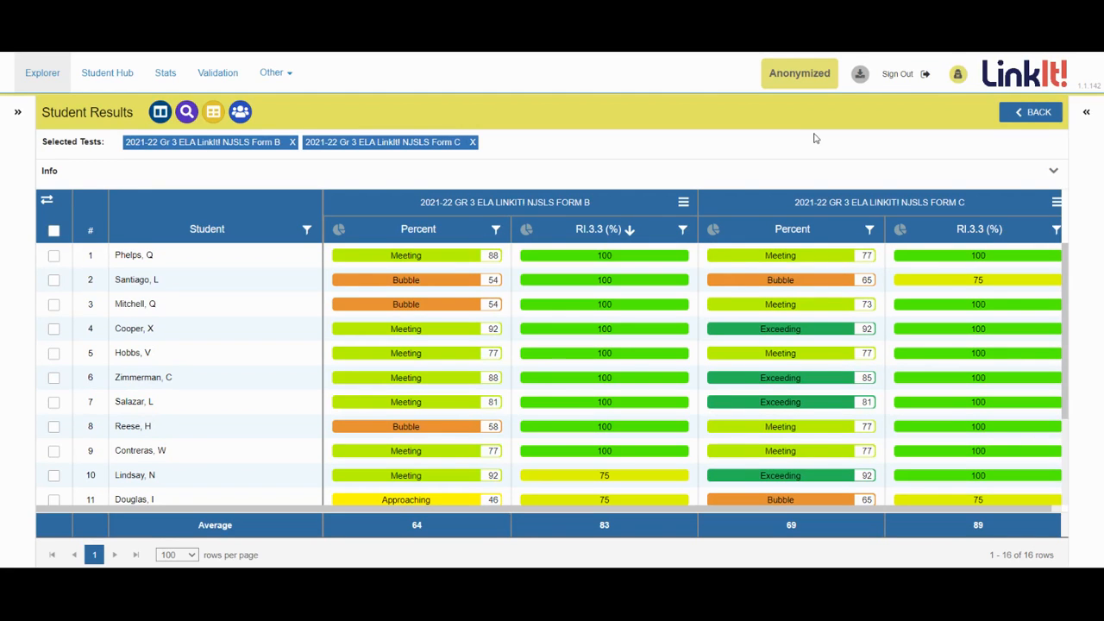
# - Open the report options and show the Class column in the student results
pyautogui.click(1091, 114)
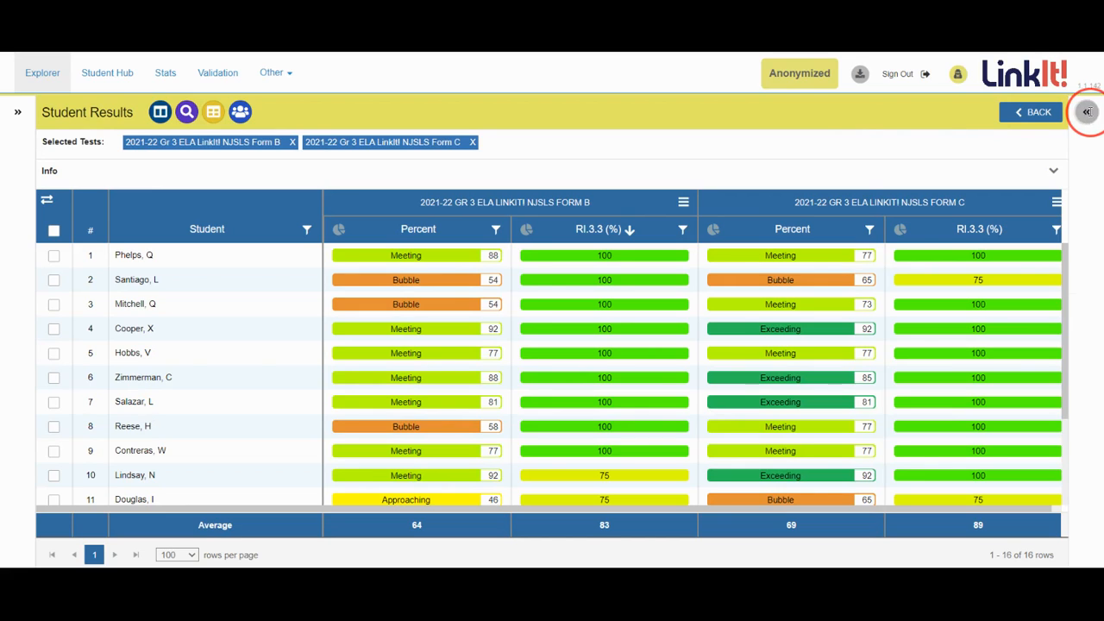
pyautogui.scroll(-2, 975, 278)
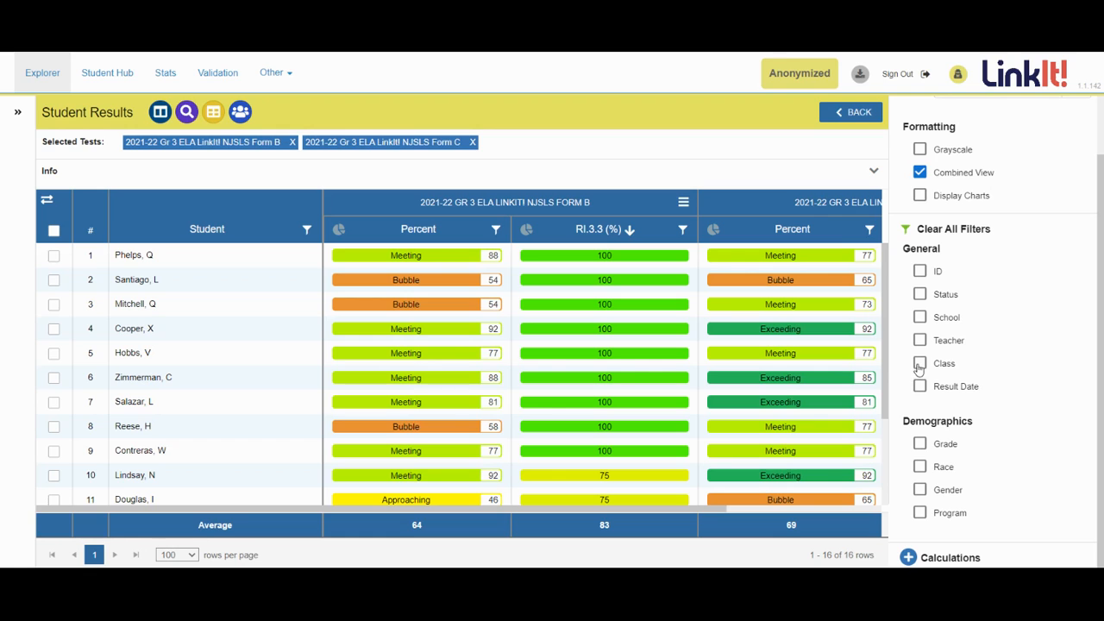
pyautogui.click(920, 364)
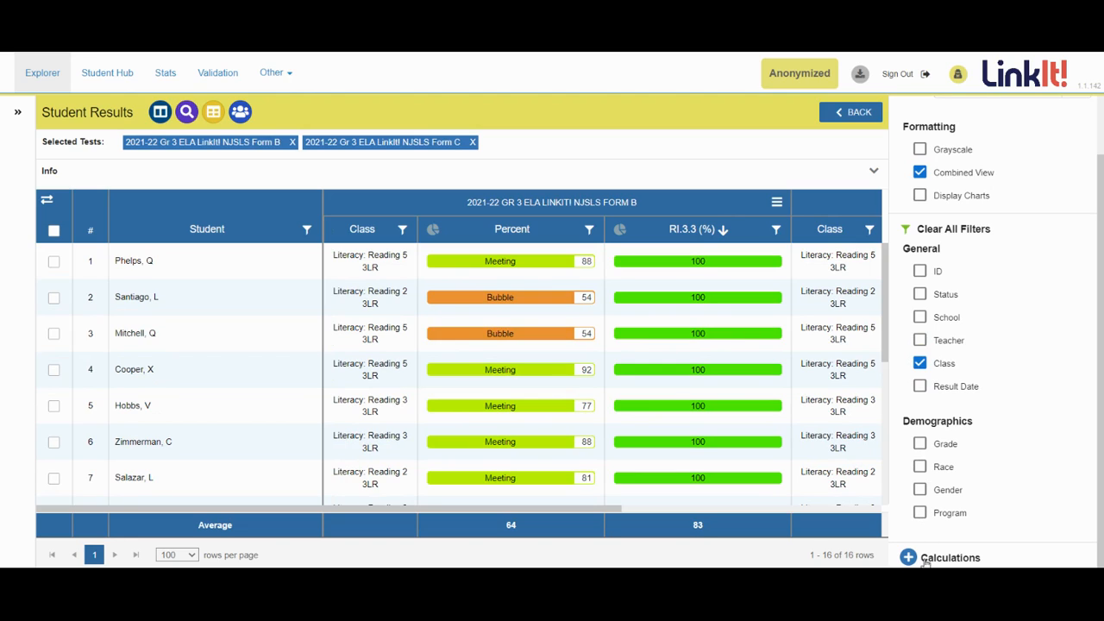
# - Open the print preview of the student results and cancel it without printing
pyautogui.scroll(1, 1015, 175)
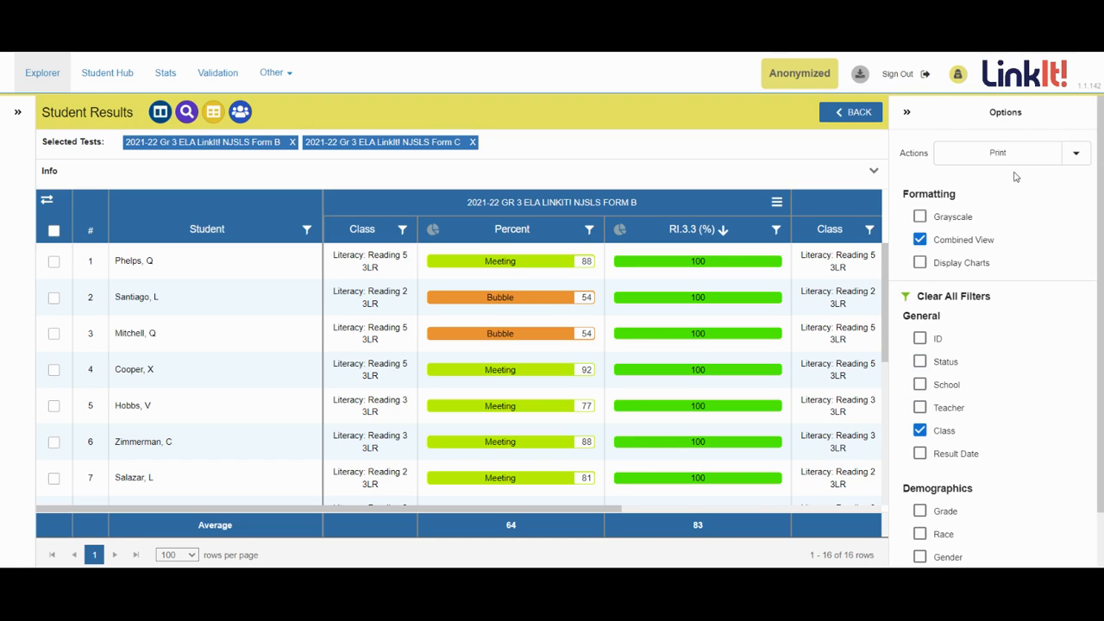
pyautogui.click(1029, 162)
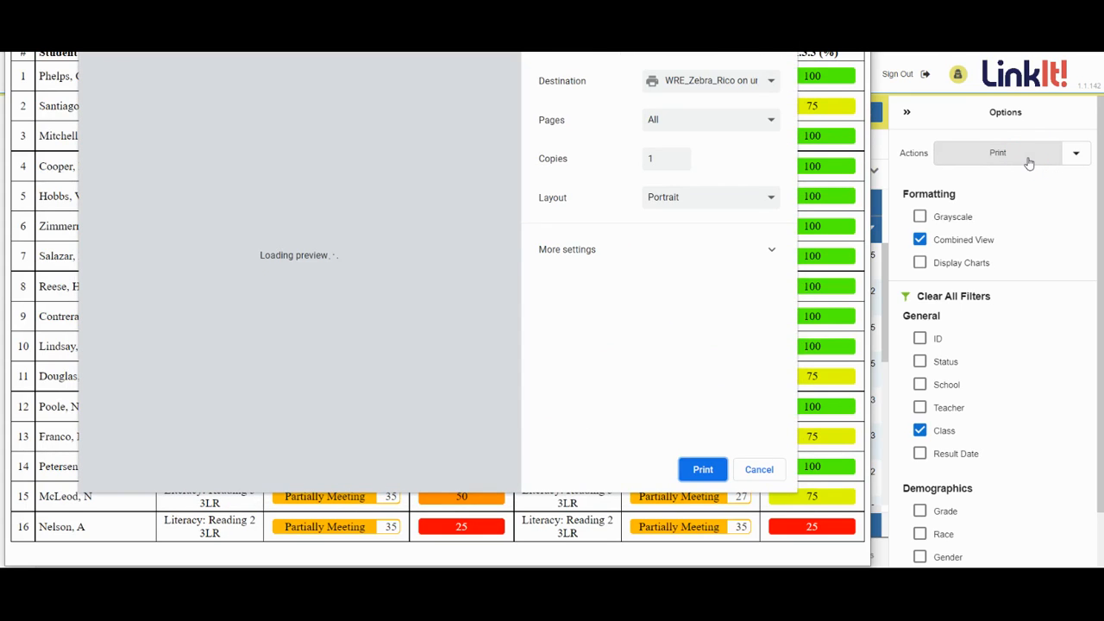
pyautogui.click(753, 471)
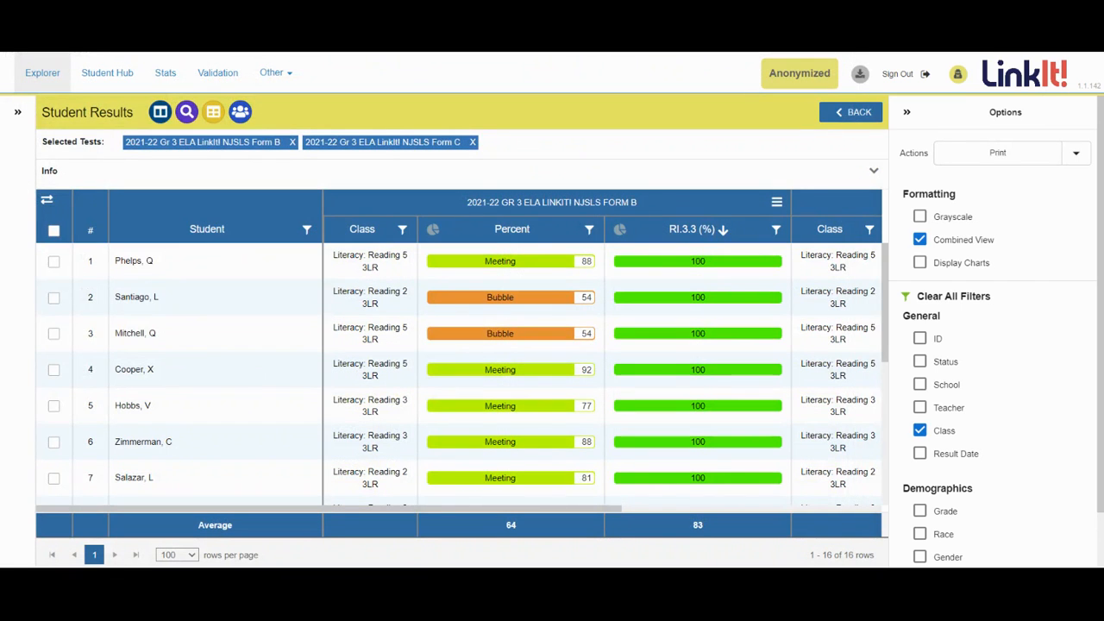